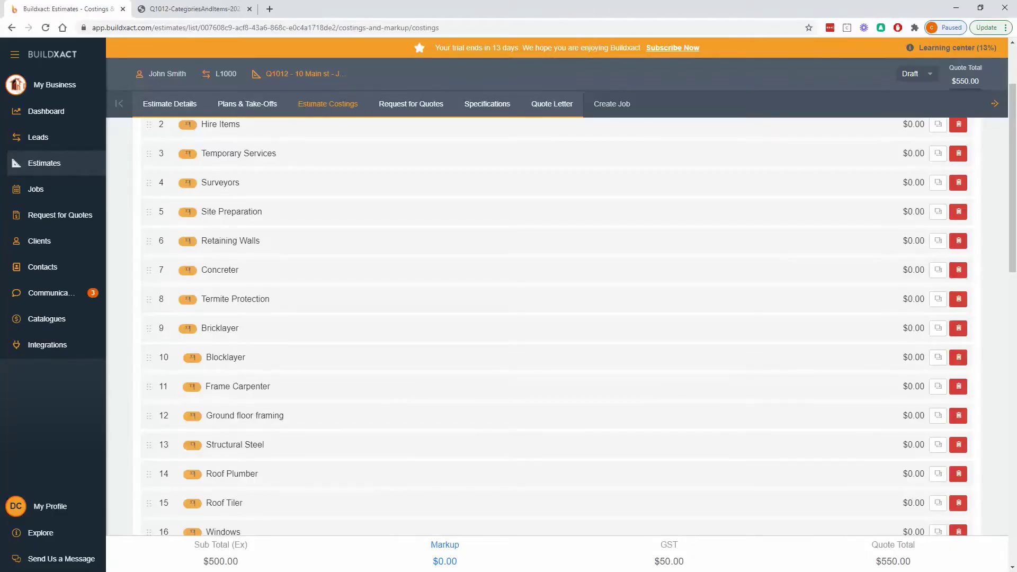
- Expand the Bricklayer costing and add a new line item named 'Bricks'
{"action": "left_click", "coordinate": [257, 333]}
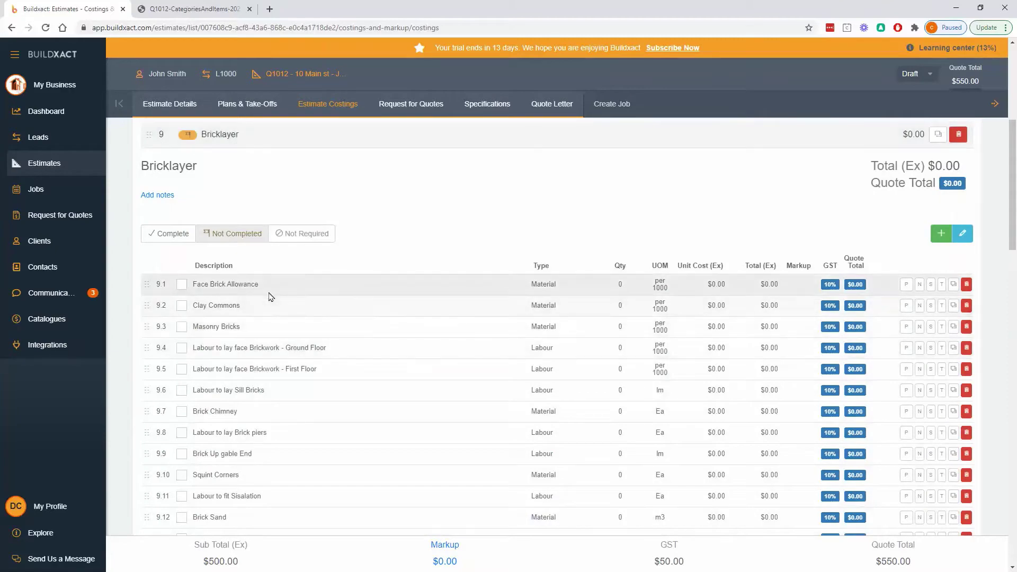
{"action": "left_click", "coordinate": [963, 234]}
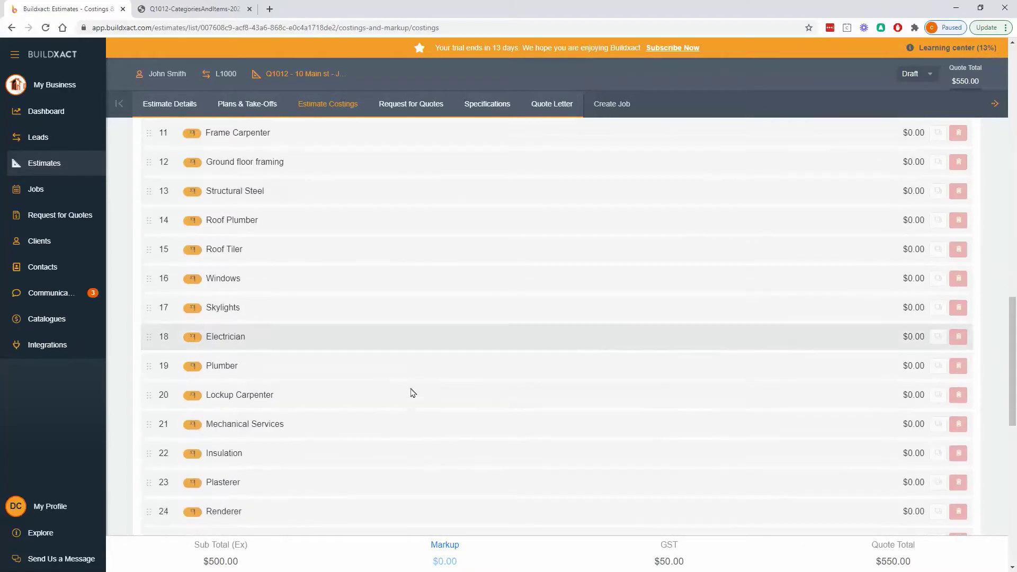
{"action": "scroll", "coordinate": [358, 334], "scroll_direction": "up", "scroll_amount": 3}
{"action": "type", "text": "Bricks"}
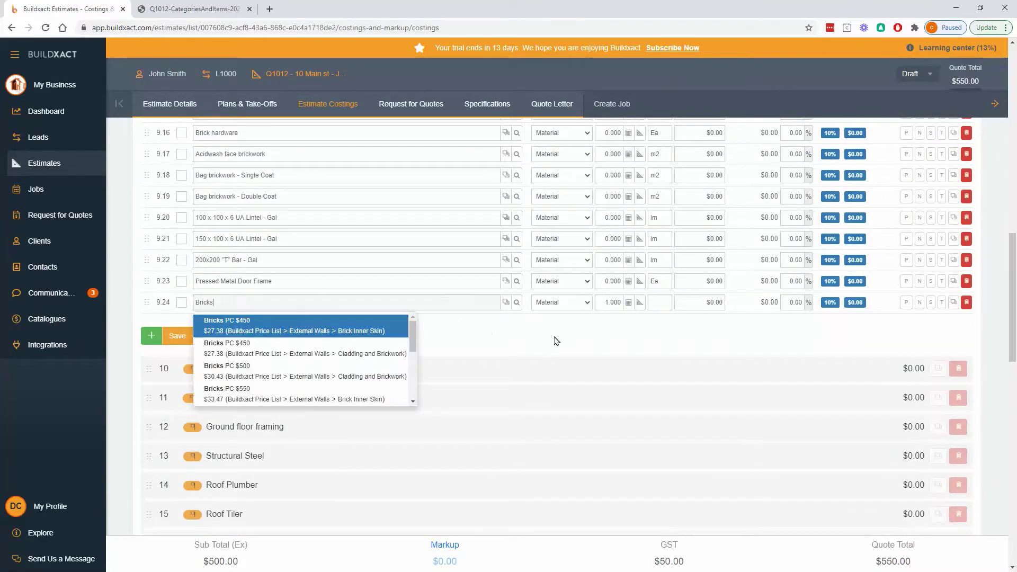
{"action": "left_click", "coordinate": [505, 338]}
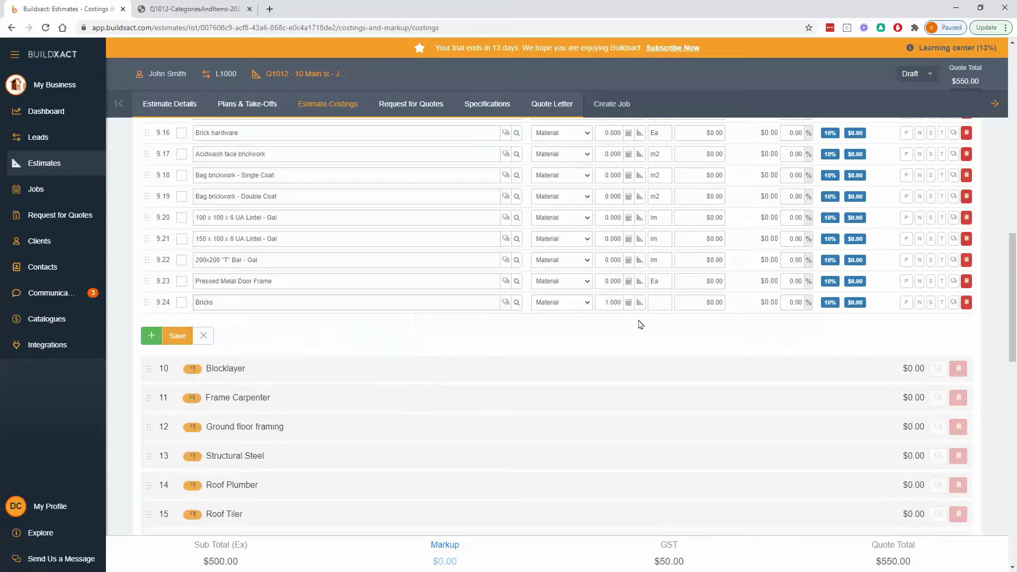
- Set the Bricks line's unit to m2 and its unit cost to $75.00
{"action": "type", "text": "m2"}
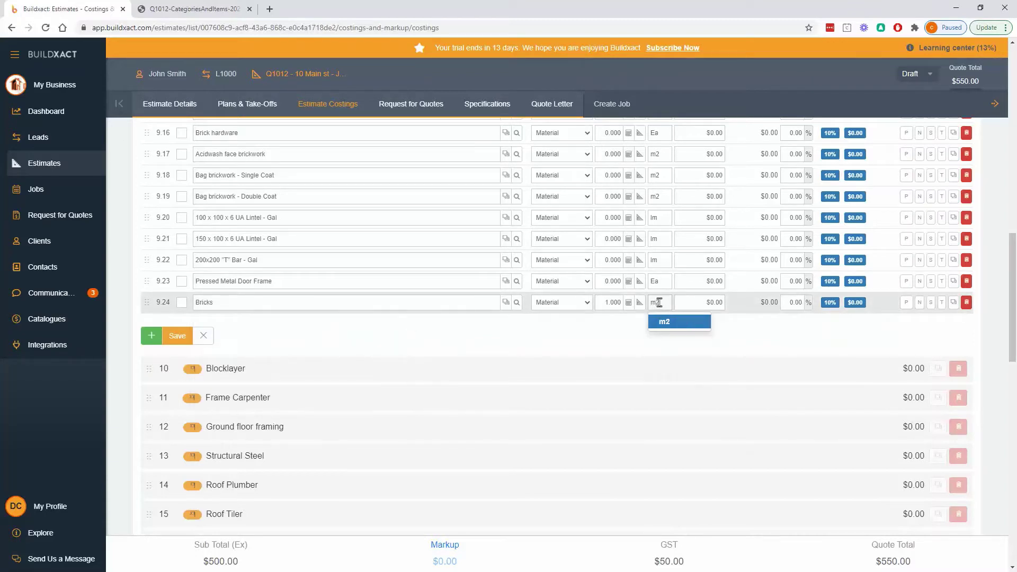
{"action": "left_click", "coordinate": [662, 321]}
{"action": "left_click", "coordinate": [698, 300]}
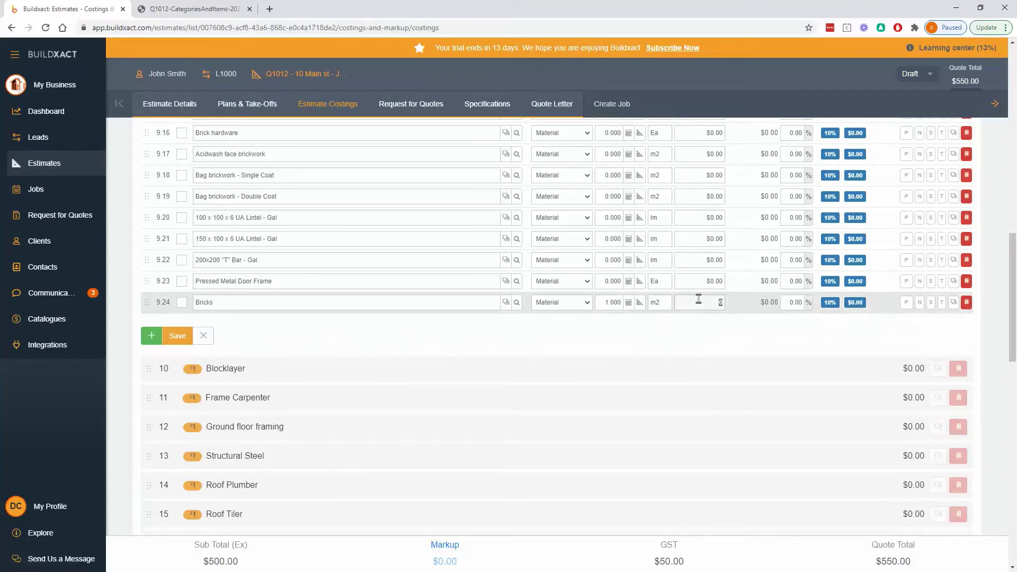
{"action": "type", "text": "75"}
{"action": "left_click", "coordinate": [694, 330]}
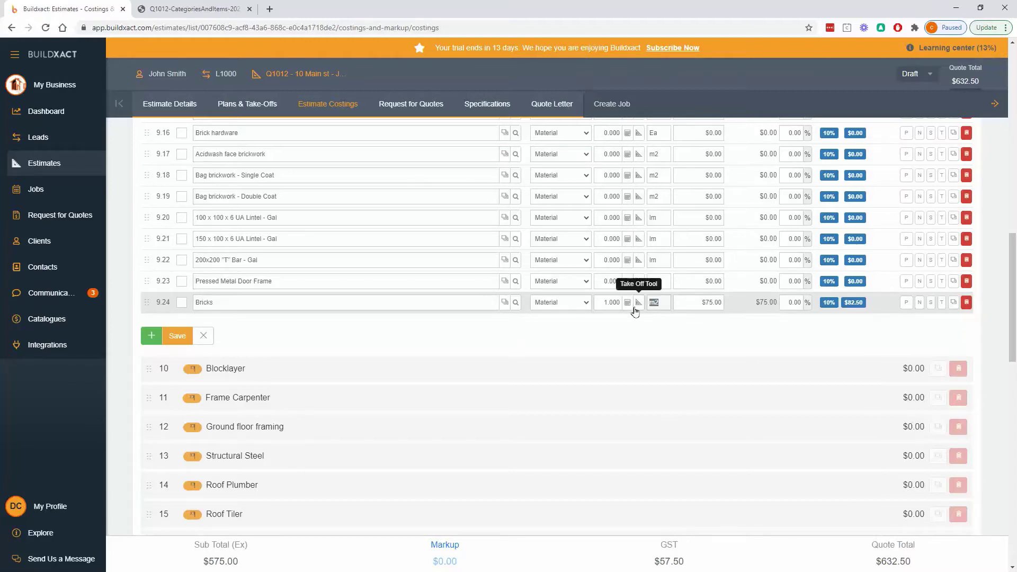
- Start a drawing take-off for the Bricks line measured in square metres (m2)
{"action": "left_click", "coordinate": [653, 302]}
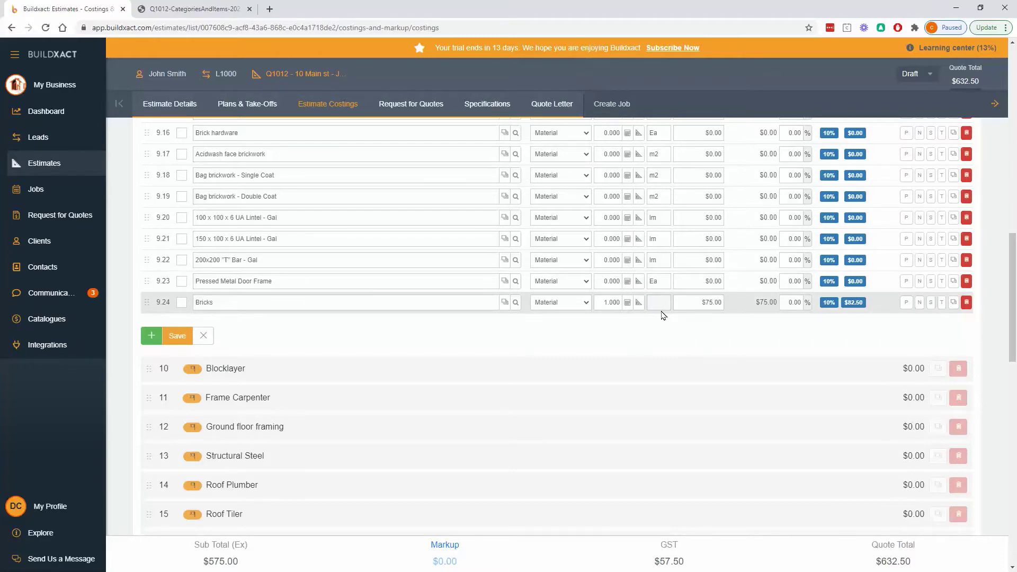
{"action": "type", "text": "metres"}
{"action": "left_click", "coordinate": [639, 304]}
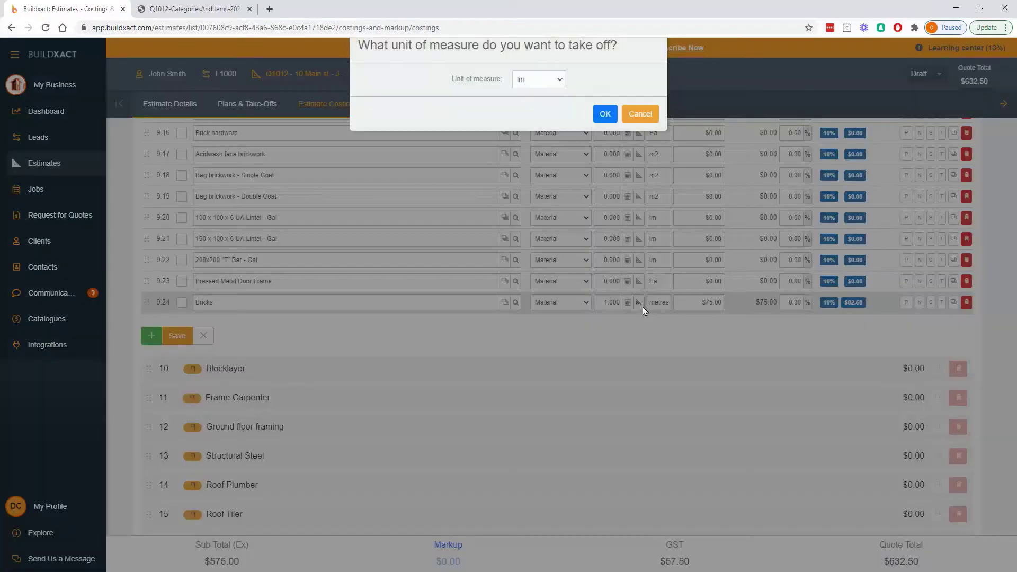
{"action": "left_click", "coordinate": [543, 111]}
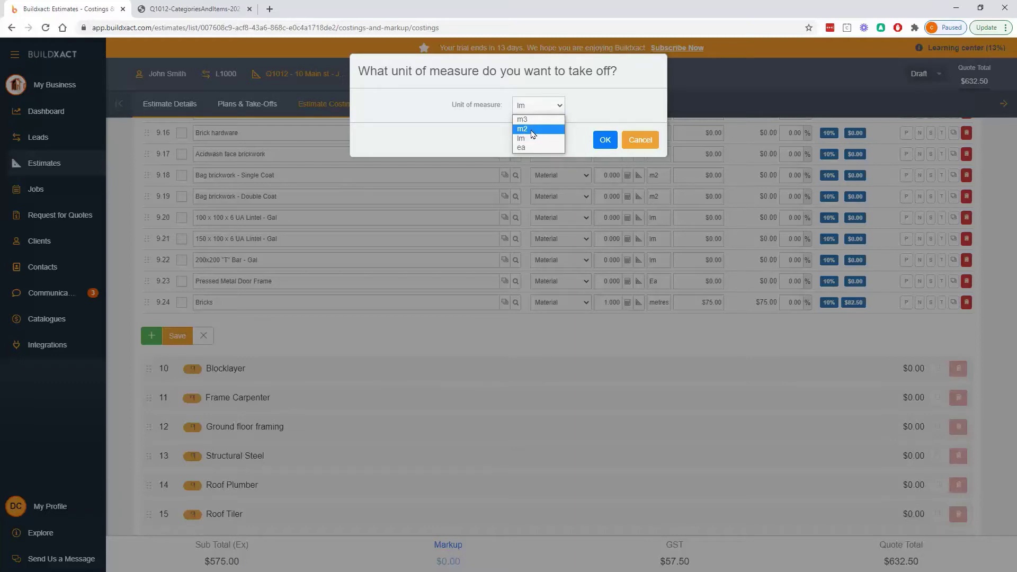
{"action": "left_click", "coordinate": [532, 130]}
{"action": "left_click", "coordinate": [605, 140]}
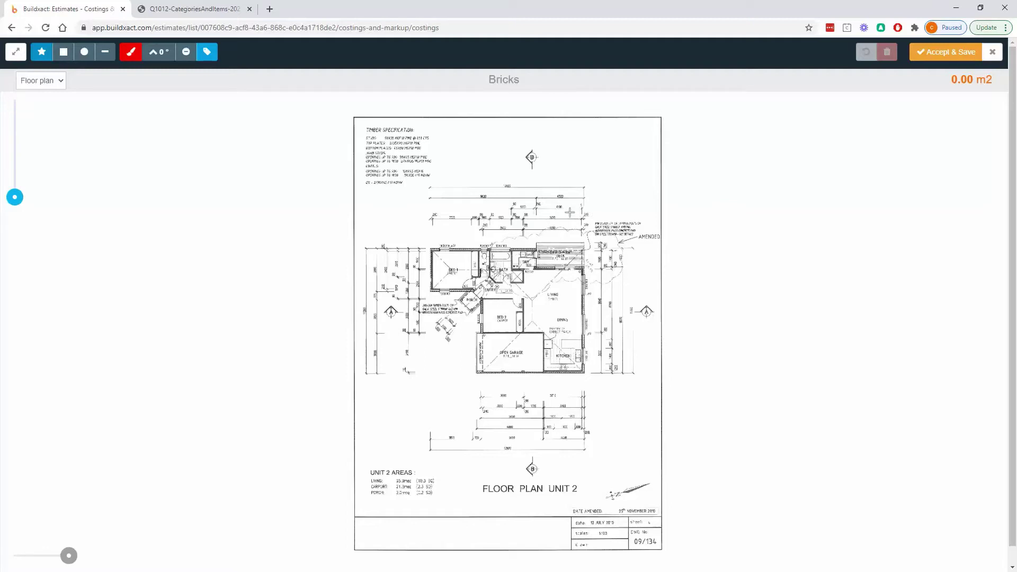
- Switch the take-off to the Elevation sheet and zoom into the North Elevation wall
{"action": "double_click", "coordinate": [981, 80]}
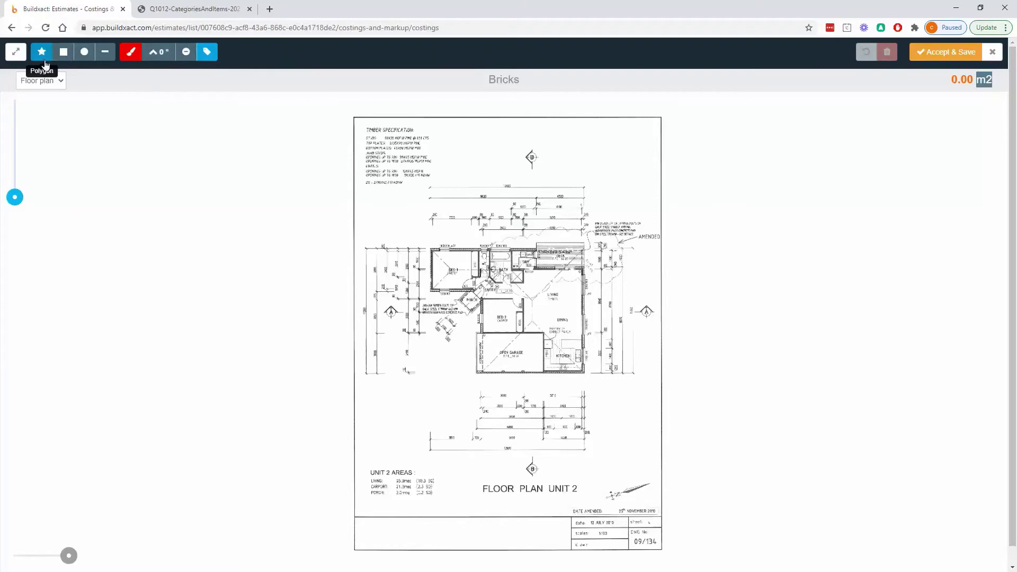
{"action": "left_click_drag", "start_coordinate": [15, 197], "coordinate": [15, 183]}
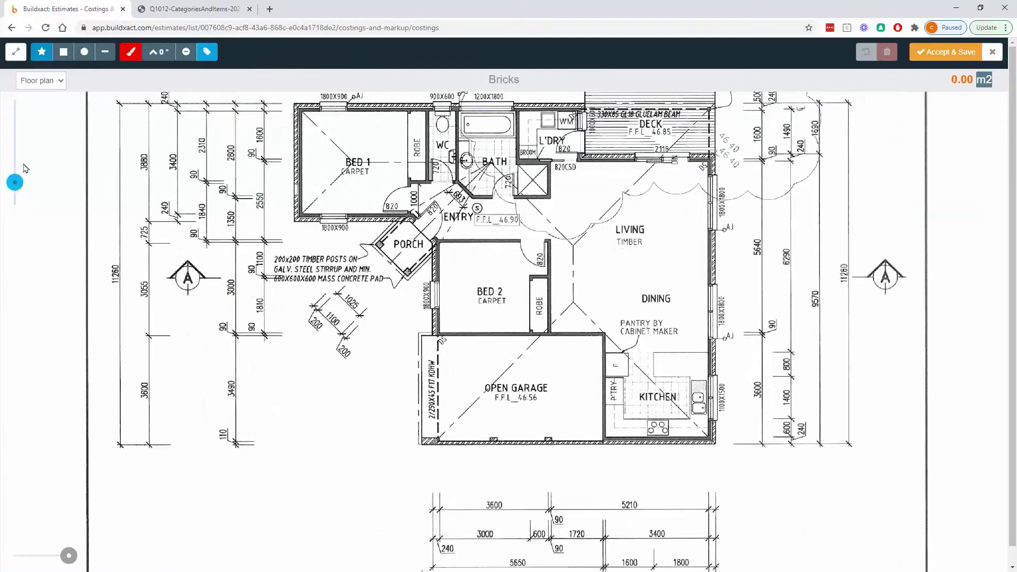
{"action": "left_click", "coordinate": [38, 84]}
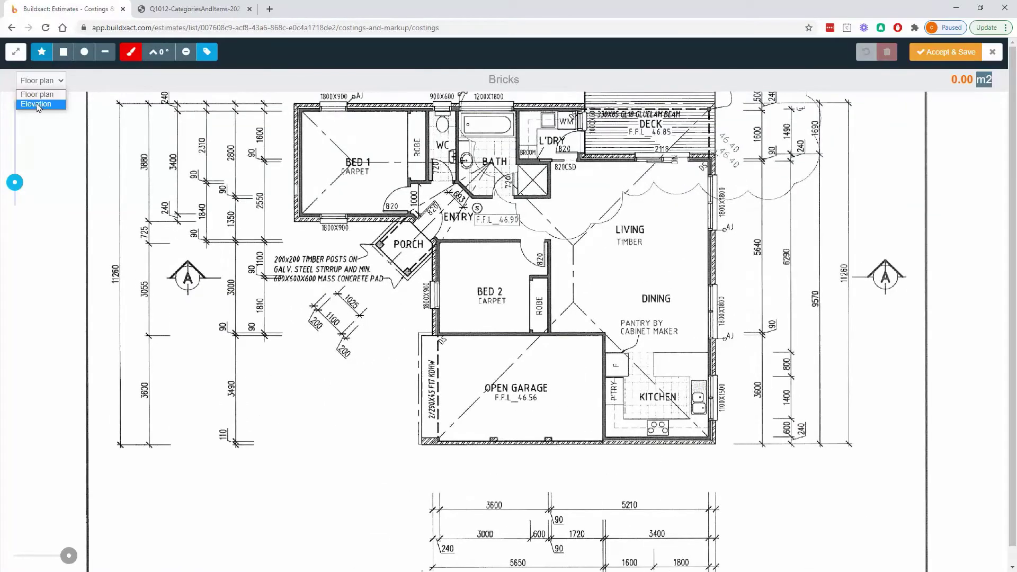
{"action": "left_click", "coordinate": [38, 104]}
{"action": "left_click_drag", "start_coordinate": [15, 194], "coordinate": [15, 171]}
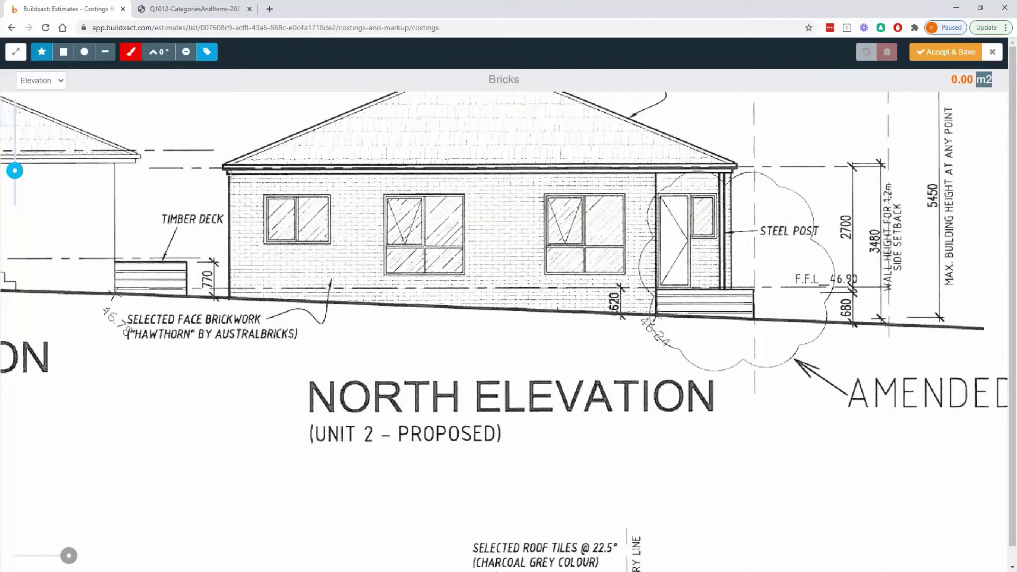
- Outline the North Elevation brick wall as a closed 35.44 m2 area
{"action": "left_click", "coordinate": [228, 171]}
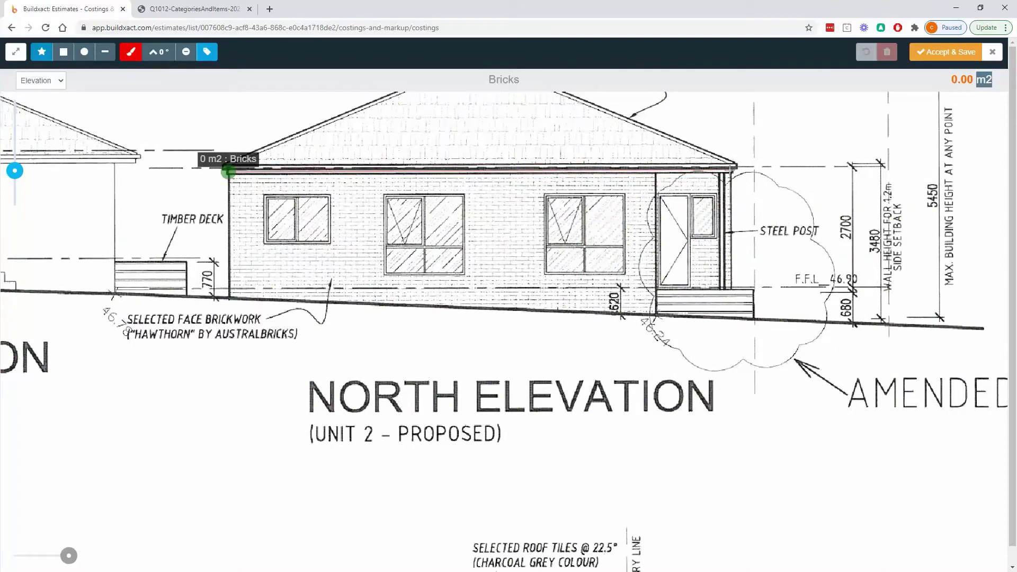
{"action": "left_click", "coordinate": [733, 170]}
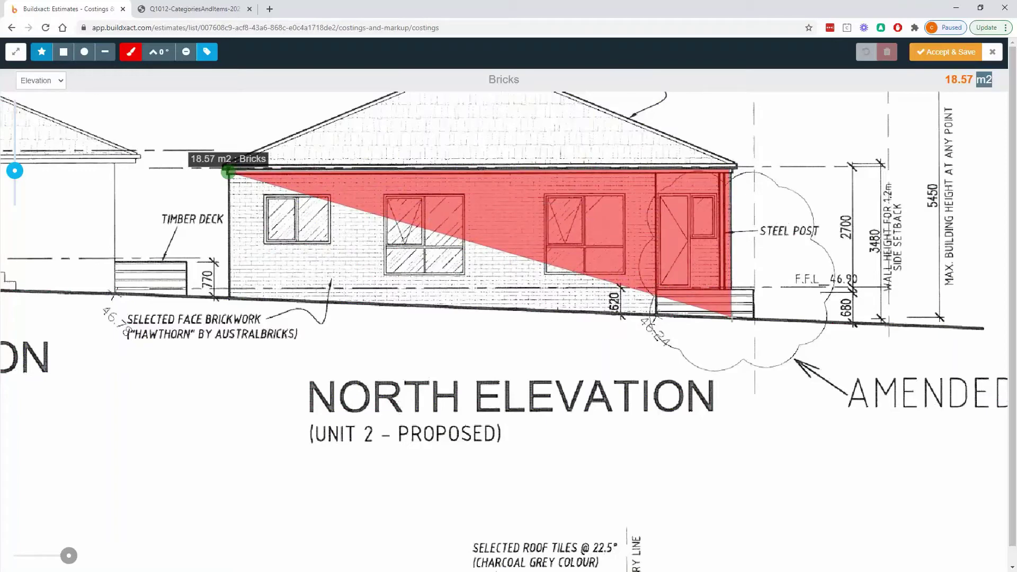
{"action": "left_click", "coordinate": [732, 318]}
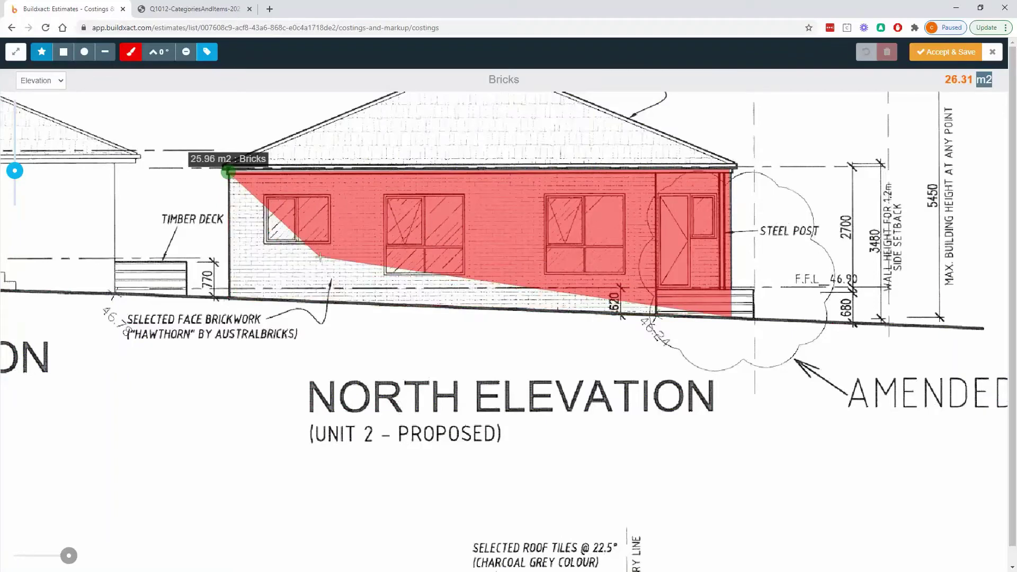
{"action": "key", "text": "ctrl+z"}
{"action": "key", "text": "ctrl+z"}
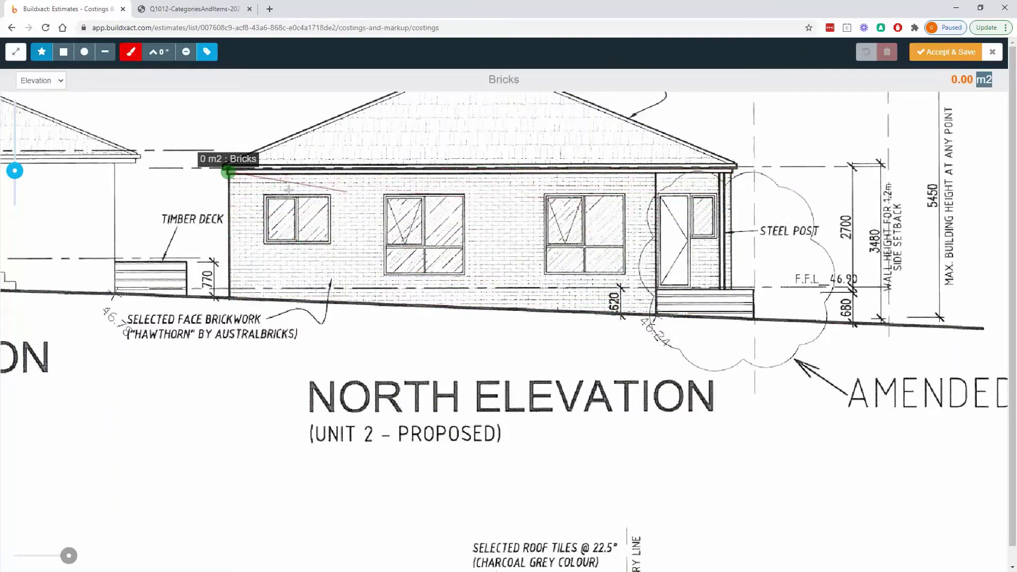
{"action": "left_click", "coordinate": [729, 318]}
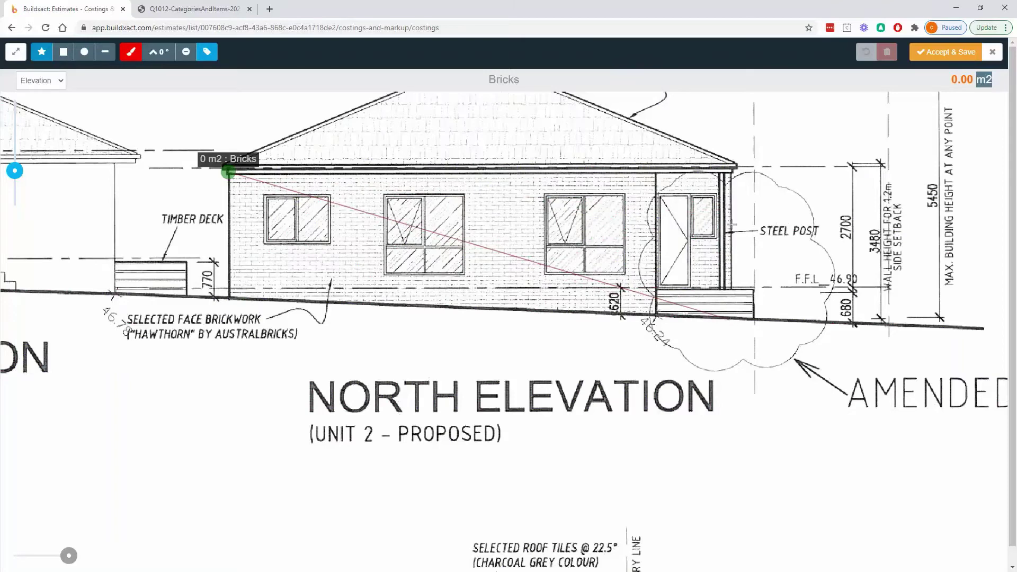
{"action": "left_click", "coordinate": [732, 170]}
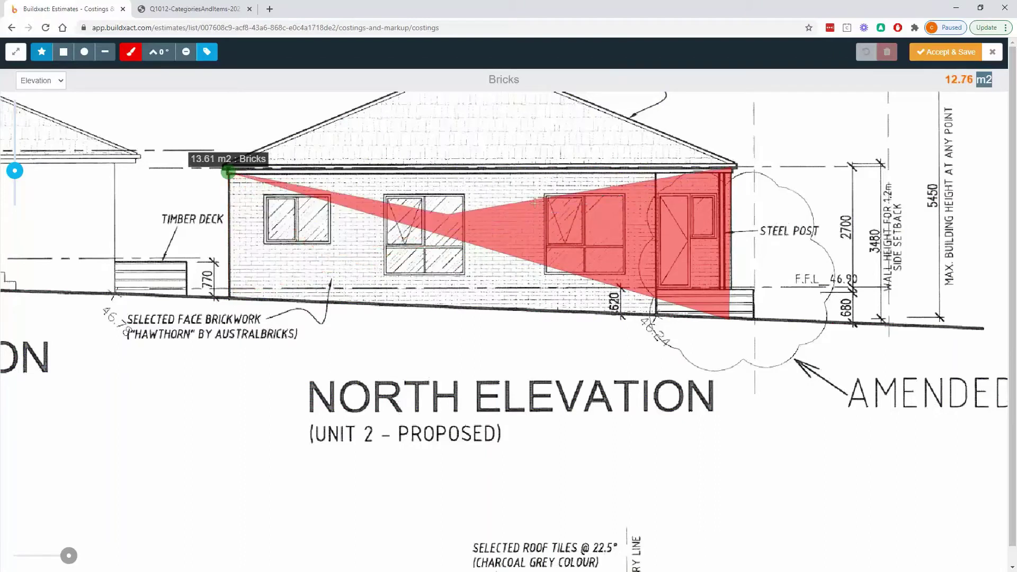
{"action": "key", "text": "ctrl+z"}
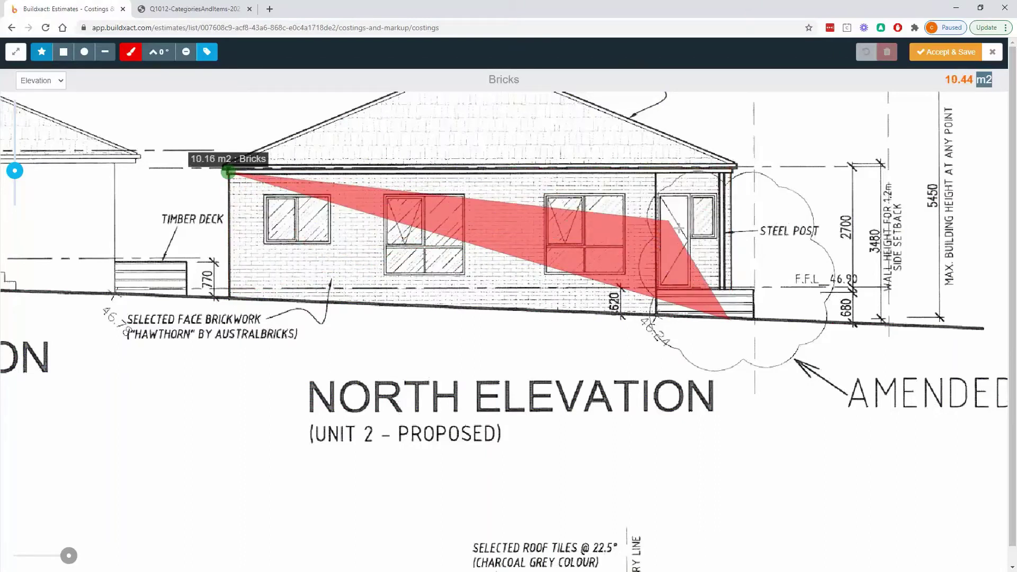
{"action": "key", "text": "ctrl+z"}
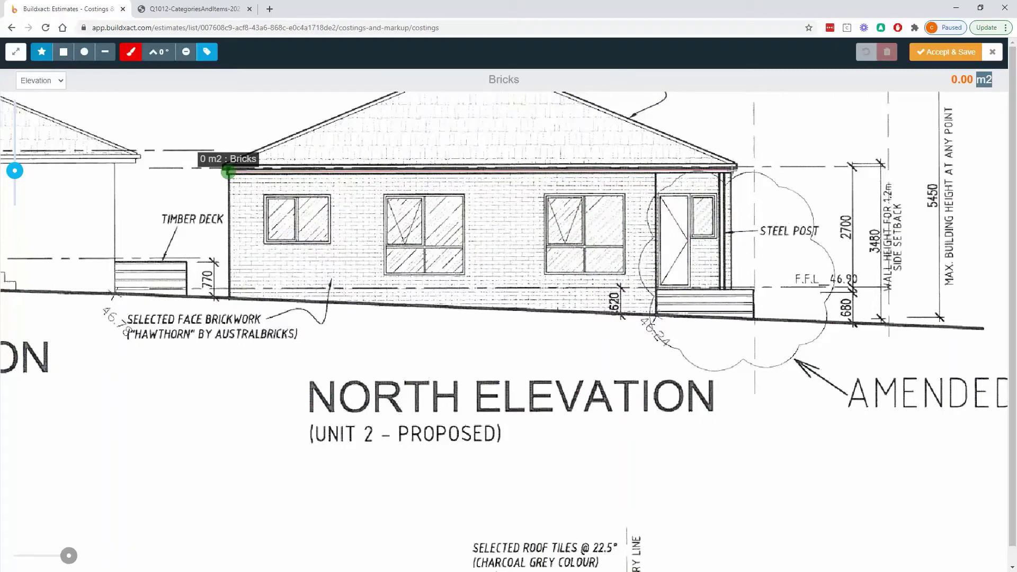
{"action": "left_click", "coordinate": [734, 169]}
{"action": "left_click", "coordinate": [732, 321]}
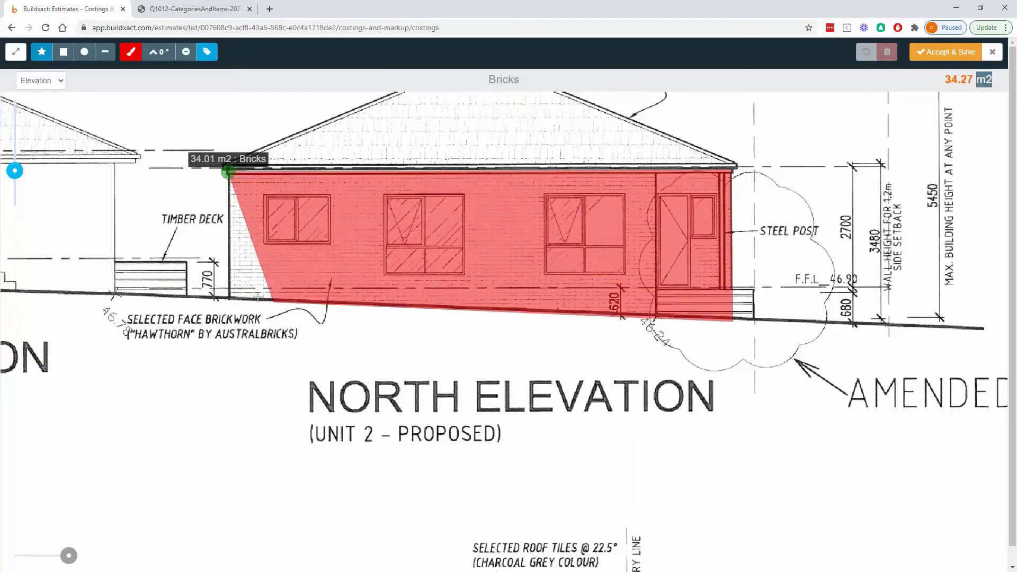
{"action": "left_click", "coordinate": [228, 299]}
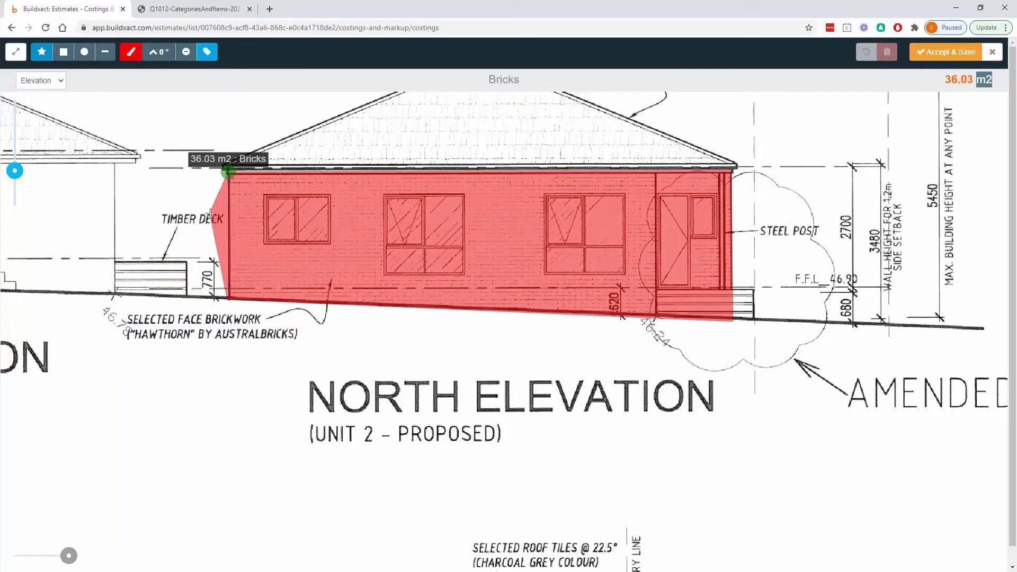
{"action": "left_click", "coordinate": [228, 172]}
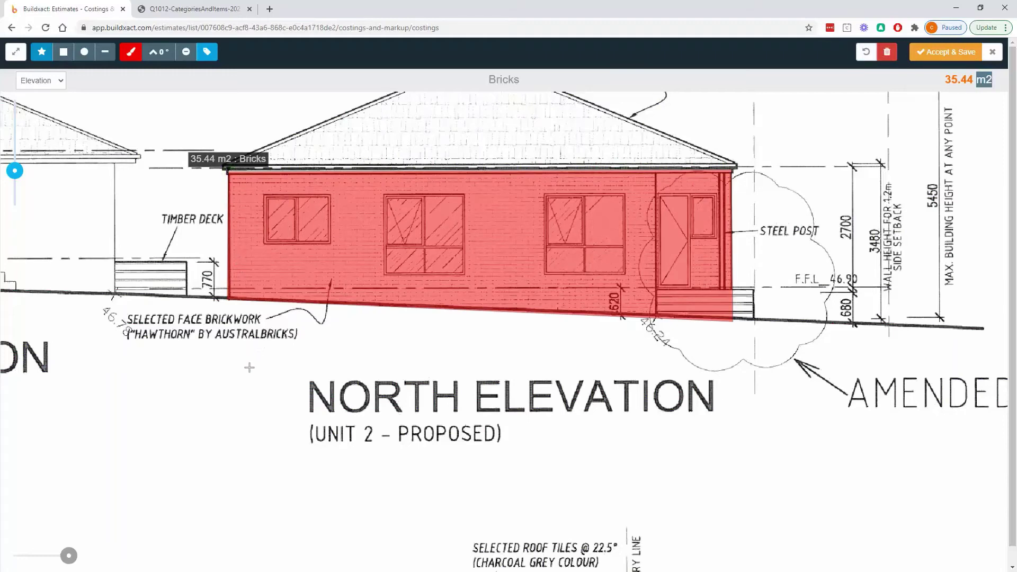
- Pan the drawing to bring the East Elevation into view
{"action": "scroll", "coordinate": [246, 372], "scroll_direction": "down", "scroll_amount": 2}
{"action": "left_click_drag", "start_coordinate": [245, 406], "coordinate": [312, 274]}
{"action": "left_click_drag", "start_coordinate": [387, 310], "coordinate": [408, 183]}
{"action": "left_click_drag", "start_coordinate": [306, 324], "coordinate": [309, 235]}
{"action": "scroll", "coordinate": [234, 257], "scroll_direction": "up", "scroll_amount": 2}
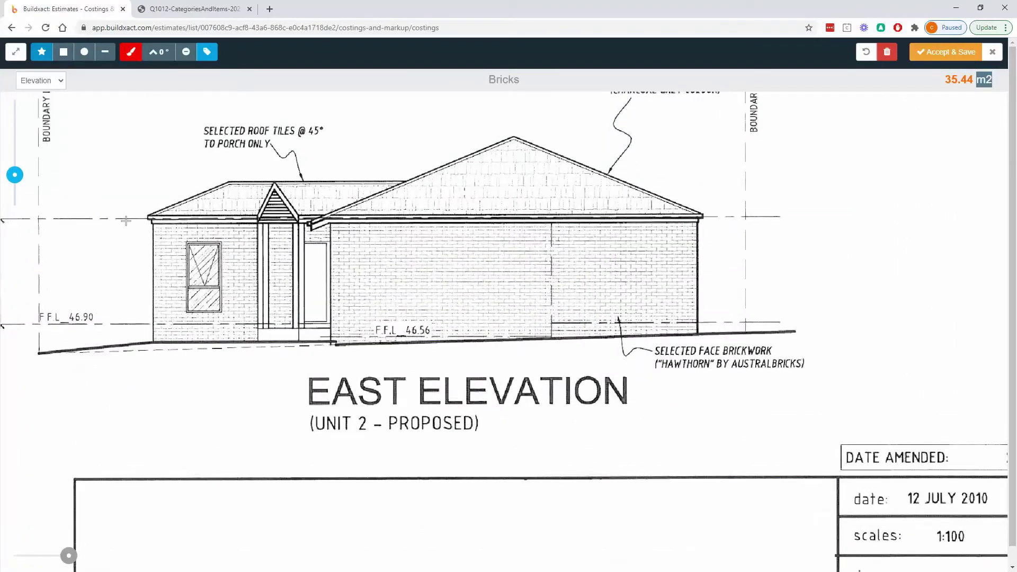
- Outline the East Elevation wall as a 43.17 m2 area, totalling 78.61 m2
{"action": "left_click", "coordinate": [151, 222]}
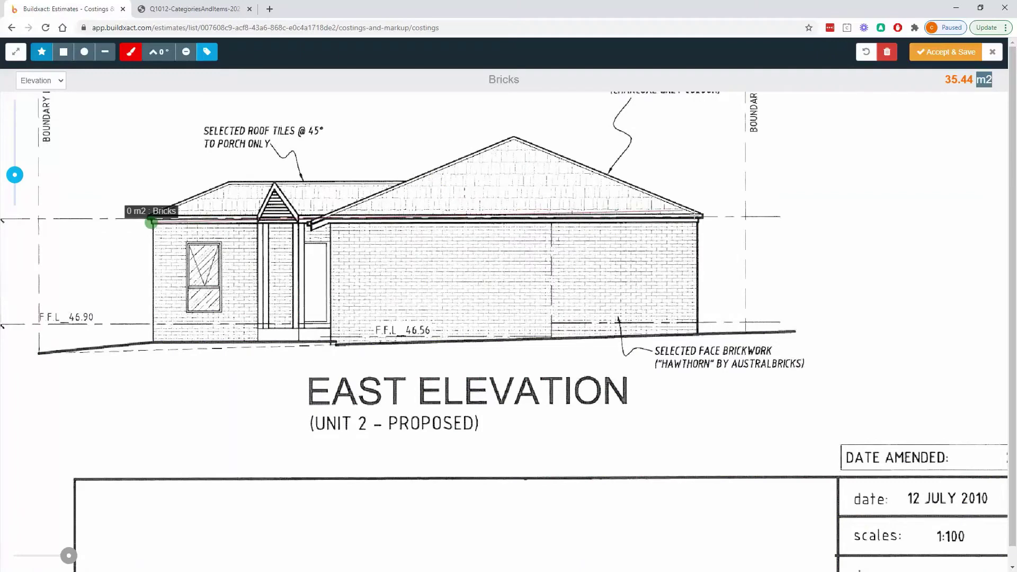
{"action": "left_click", "coordinate": [697, 223]}
{"action": "left_click", "coordinate": [696, 333]}
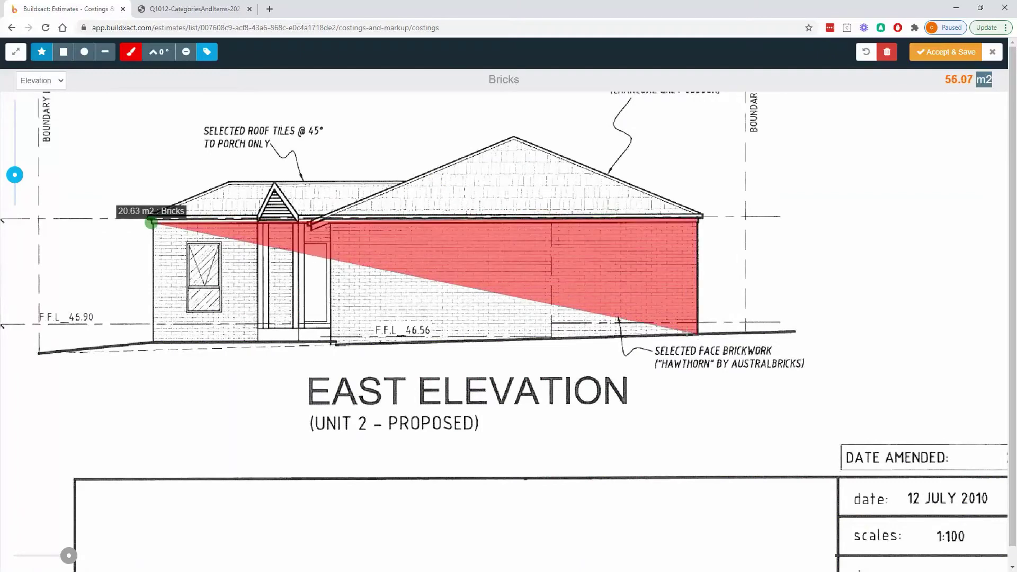
{"action": "left_click", "coordinate": [333, 346]}
{"action": "left_click", "coordinate": [152, 342]}
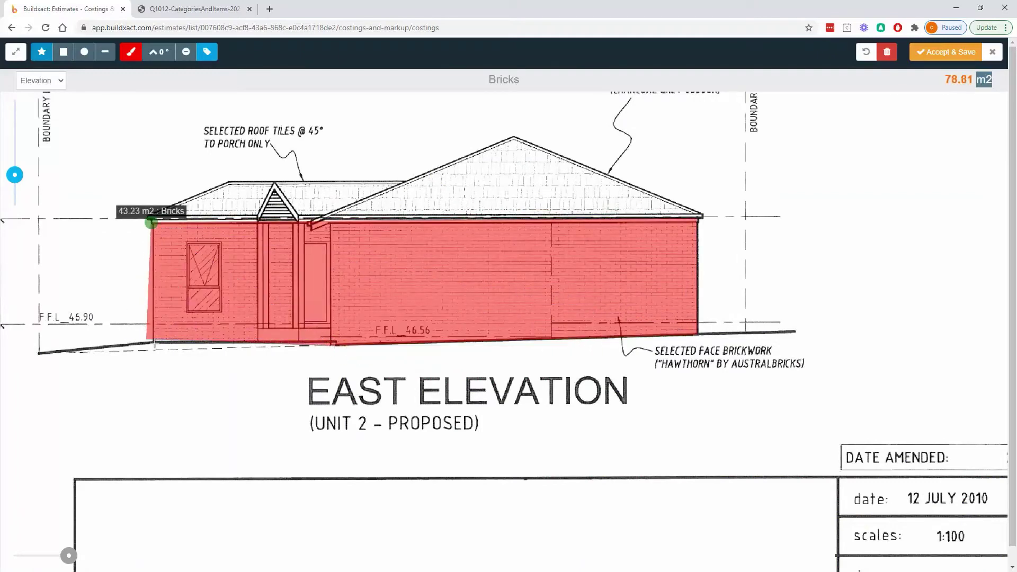
{"action": "left_click", "coordinate": [151, 223]}
- Return to the North Elevation and turn on deduction drawing mode
{"action": "left_click_drag", "start_coordinate": [335, 169], "coordinate": [243, 327]}
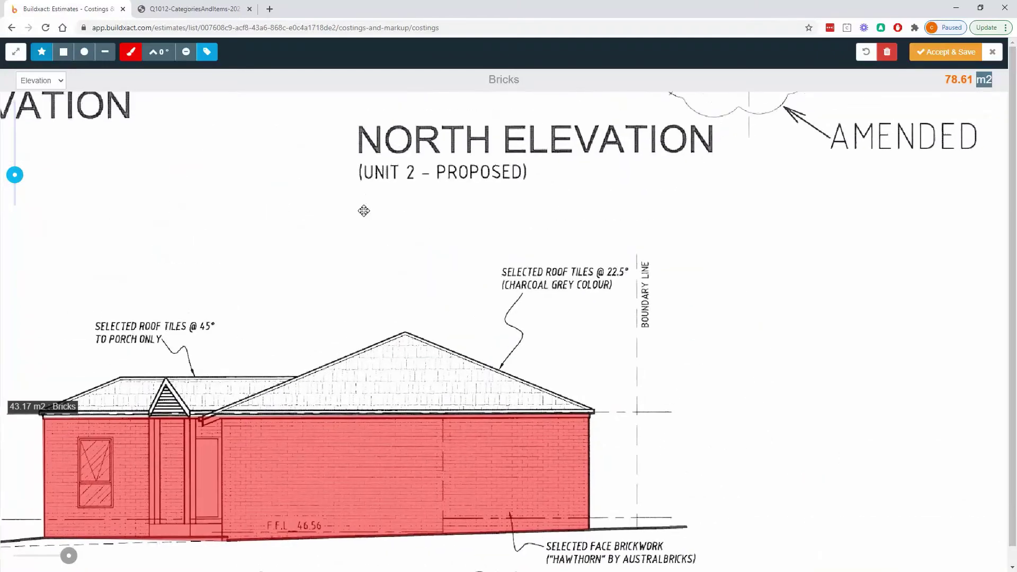
{"action": "left_click_drag", "start_coordinate": [364, 211], "coordinate": [253, 351]}
{"action": "scroll", "coordinate": [232, 222], "scroll_direction": "up", "scroll_amount": 5}
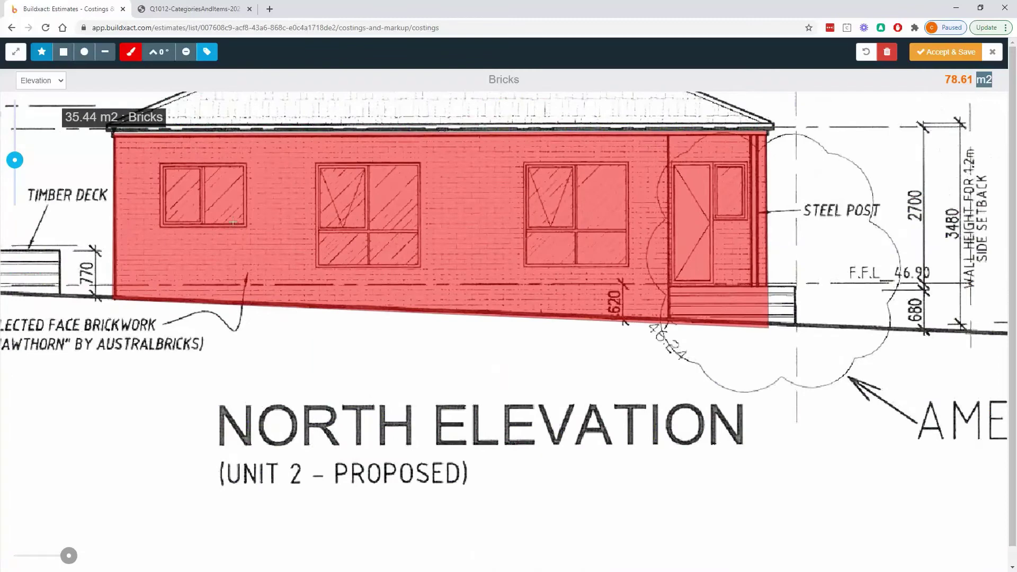
{"action": "left_click", "coordinate": [188, 56]}
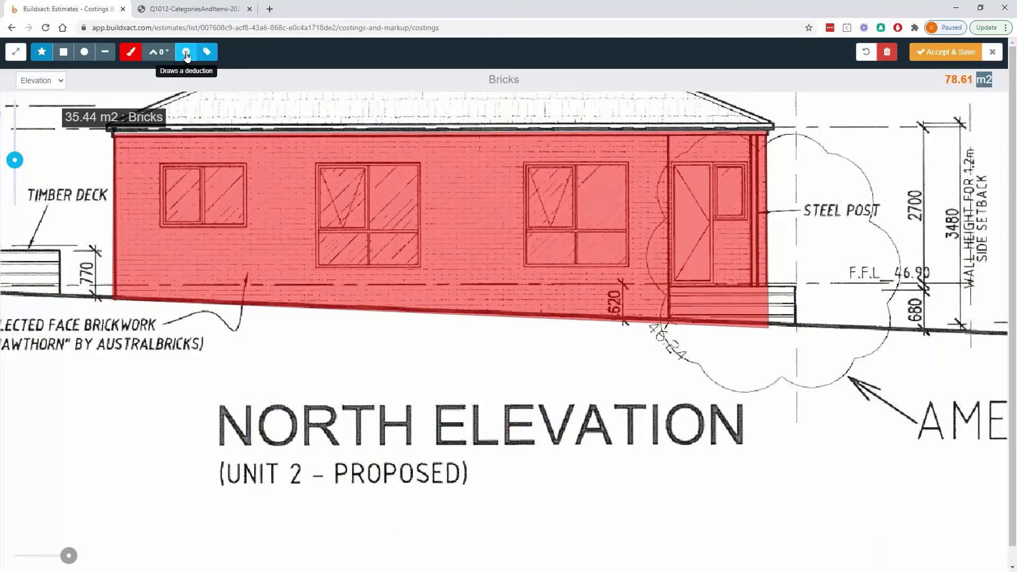
{"action": "left_click", "coordinate": [185, 53]}
- Draw a rectangle deduction beside the timber deck, then undo the misplaced -9.9 m2 cut
{"action": "left_click", "coordinate": [66, 56]}
{"action": "mouse_move", "coordinate": [168, 219]}
{"action": "left_mouse_down"}
{"action": "mouse_move", "coordinate": [551, 208]}
{"action": "mouse_move", "coordinate": [382, 168]}
{"action": "left_mouse_up"}
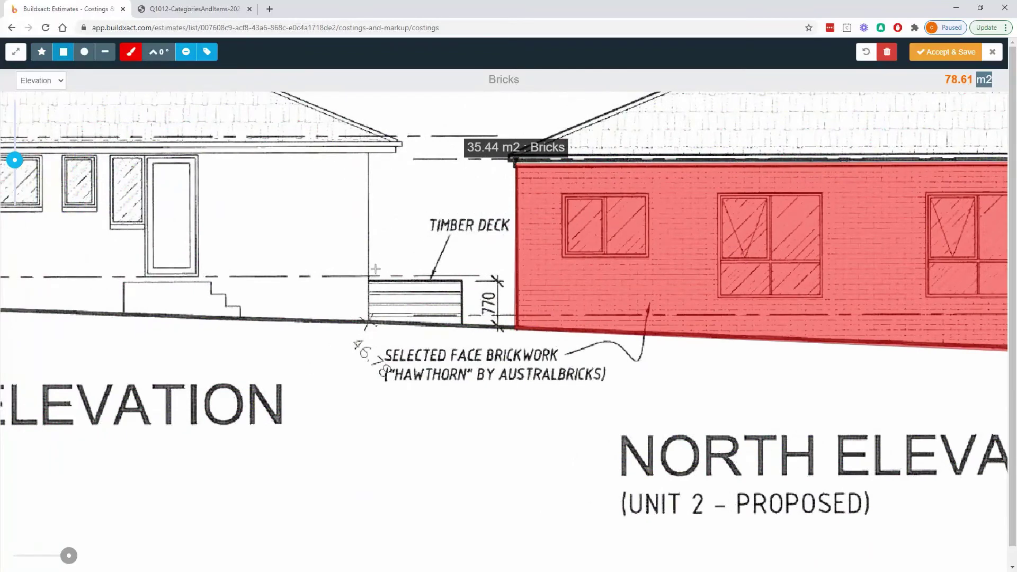
{"action": "left_click_drag", "start_coordinate": [369, 321], "coordinate": [173, 152]}
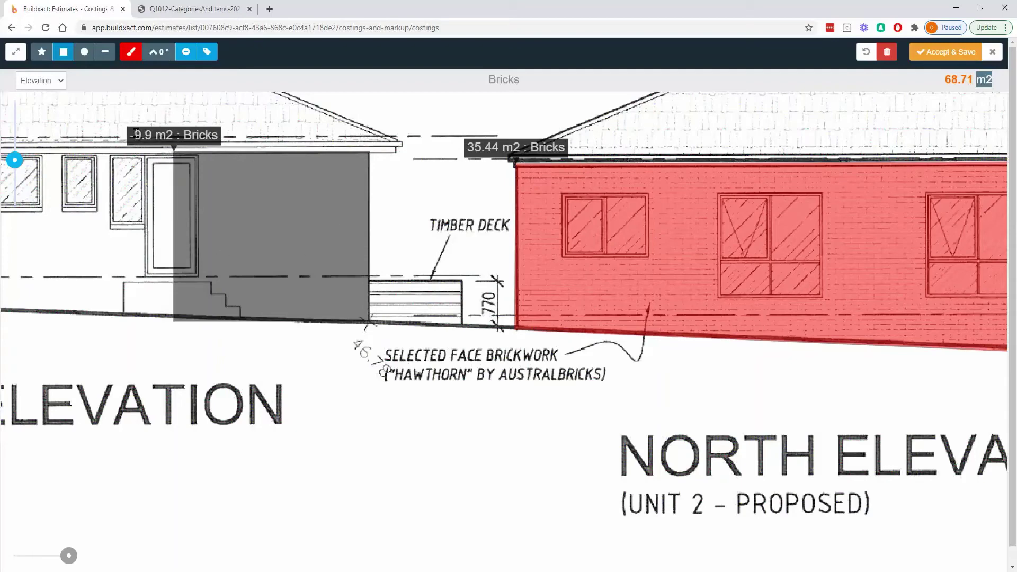
{"action": "left_click", "coordinate": [866, 53]}
{"action": "left_click_drag", "start_coordinate": [741, 203], "coordinate": [361, 205]}
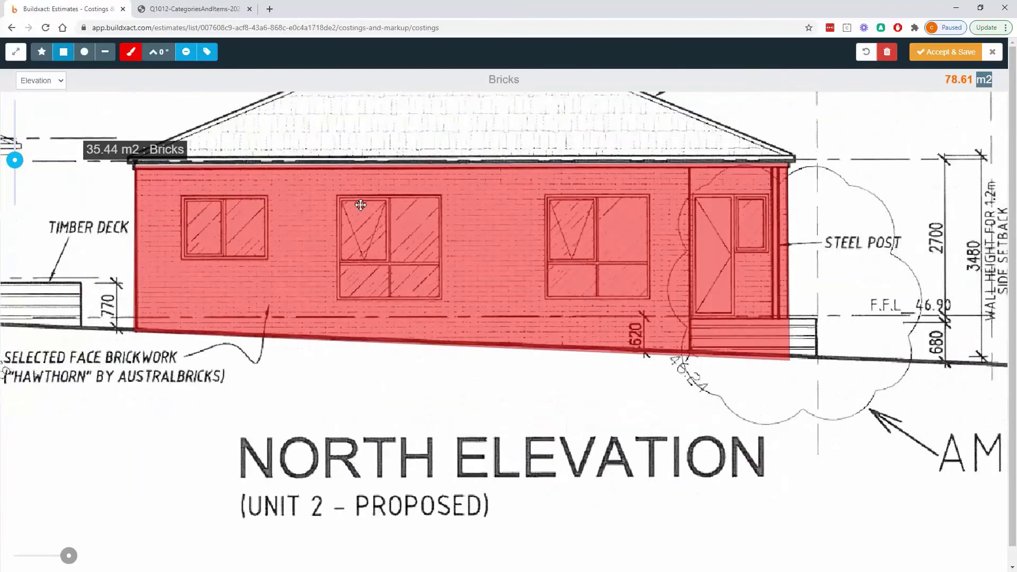
- Deduct the North Elevation windows and door (-1.67, -3.2, -3.06, -1.58, -0.48 m2), leaving 68.62 m2
{"action": "left_click", "coordinate": [58, 52]}
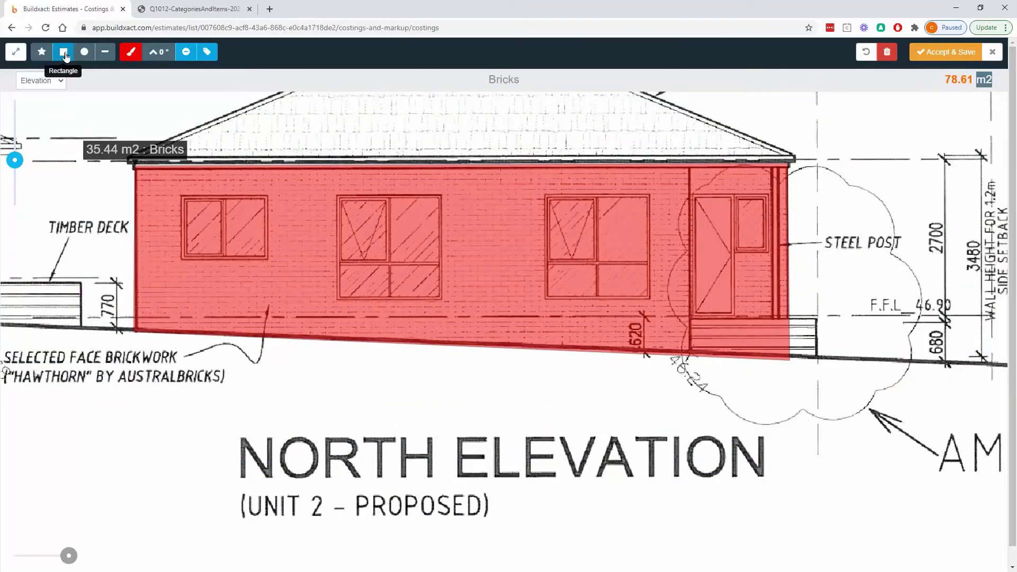
{"action": "left_click_drag", "start_coordinate": [181, 197], "coordinate": [268, 260]}
{"action": "left_click_drag", "start_coordinate": [337, 196], "coordinate": [441, 300]}
{"action": "left_click_drag", "start_coordinate": [546, 197], "coordinate": [649, 300]}
{"action": "left_click_drag", "start_coordinate": [690, 197], "coordinate": [732, 323]}
{"action": "left_click_drag", "start_coordinate": [736, 198], "coordinate": [767, 249]}
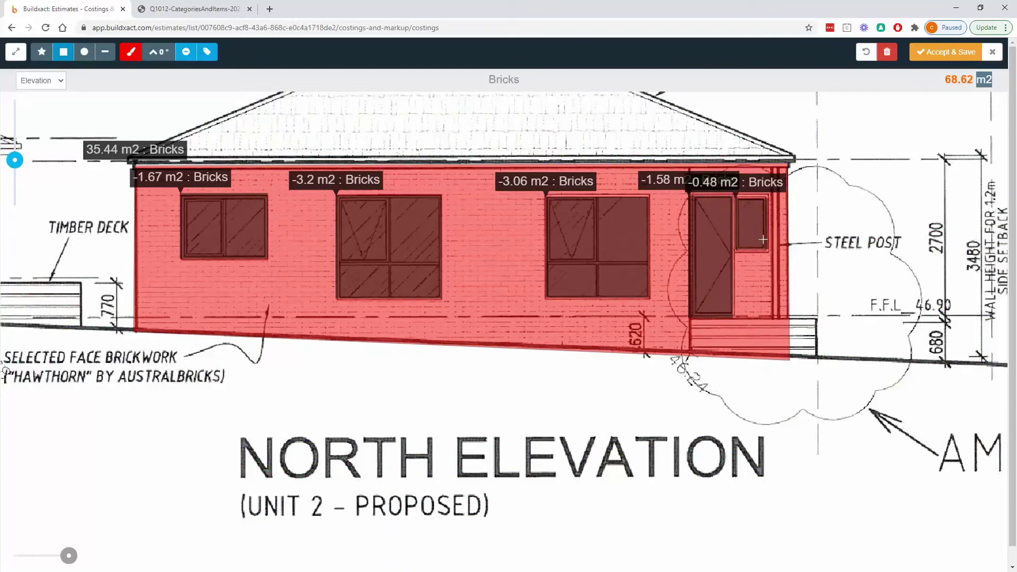
{"action": "left_click_drag", "start_coordinate": [944, 80], "coordinate": [988, 79]}
- Deduct the East Elevation window (-1.58 m2) and redrawn door (-1.59 m2), reaching 65.45 m2
{"action": "scroll", "coordinate": [460, 355], "scroll_direction": "down", "scroll_amount": 10}
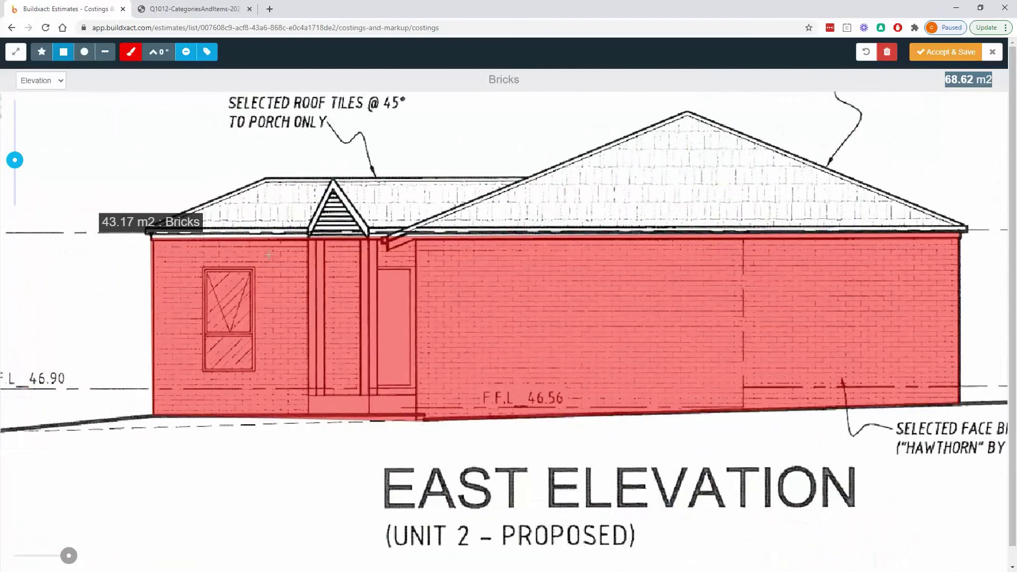
{"action": "left_click_drag", "start_coordinate": [200, 270], "coordinate": [255, 371]}
{"action": "left_click_drag", "start_coordinate": [373, 269], "coordinate": [415, 394]}
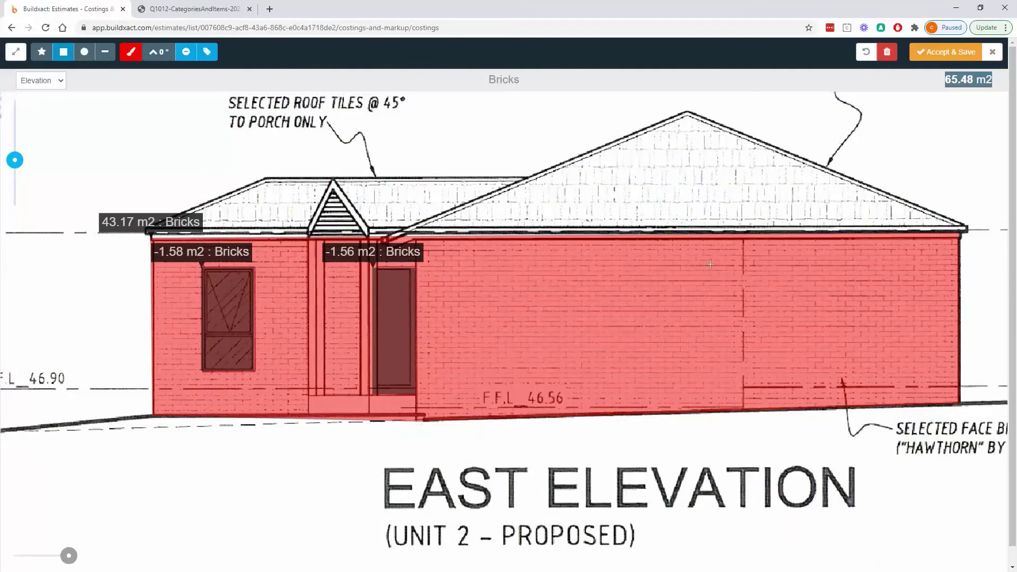
{"action": "left_click_drag", "start_coordinate": [789, 155], "coordinate": [706, 195]}
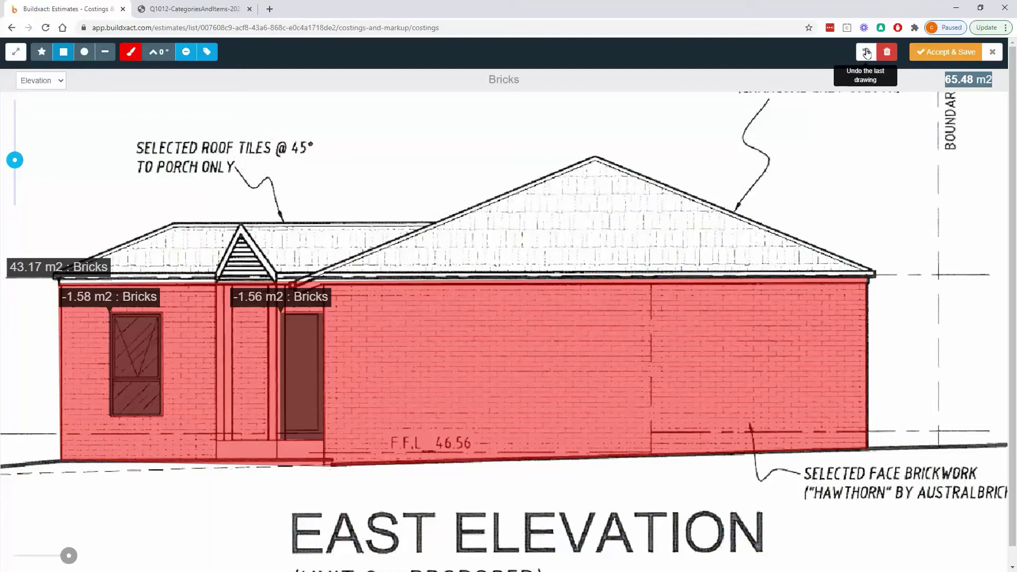
{"action": "left_click", "coordinate": [866, 53]}
{"action": "left_click_drag", "start_coordinate": [285, 312], "coordinate": [324, 441]}
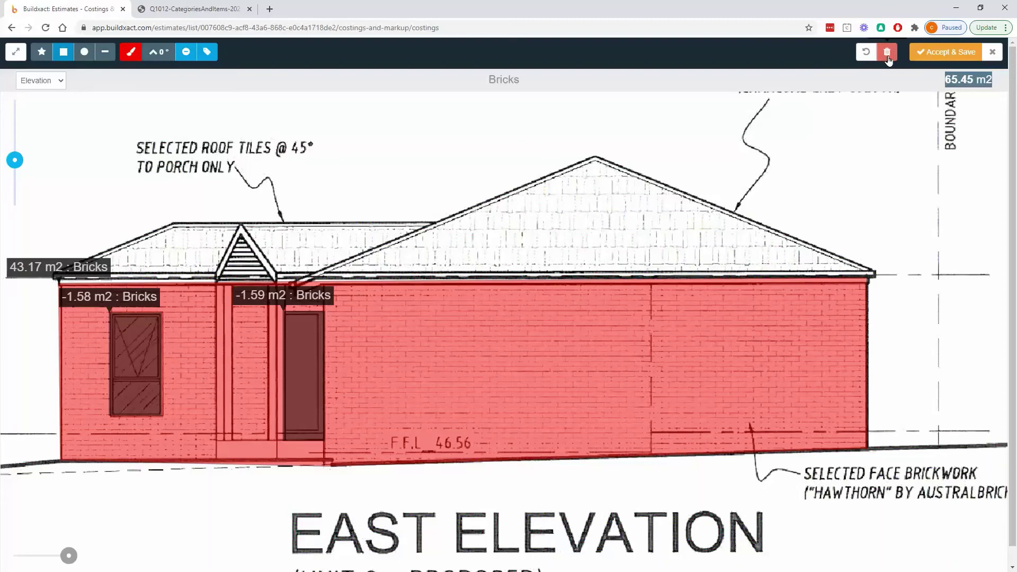
- Check the door cutout and shape labels, then save the 65.450 m2 take-off to the Bricks line
{"action": "left_click", "coordinate": [262, 333]}
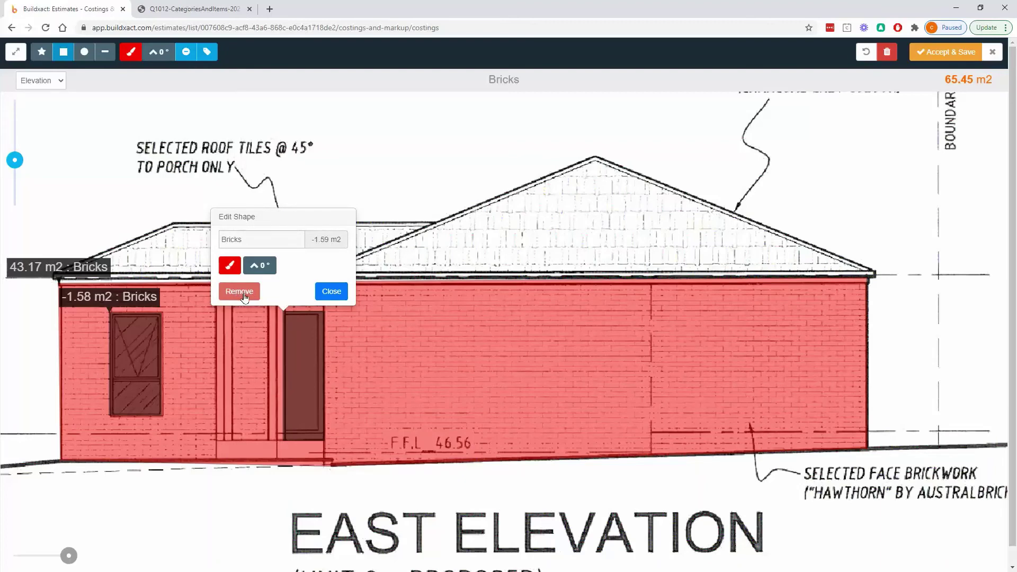
{"action": "left_click", "coordinate": [330, 292]}
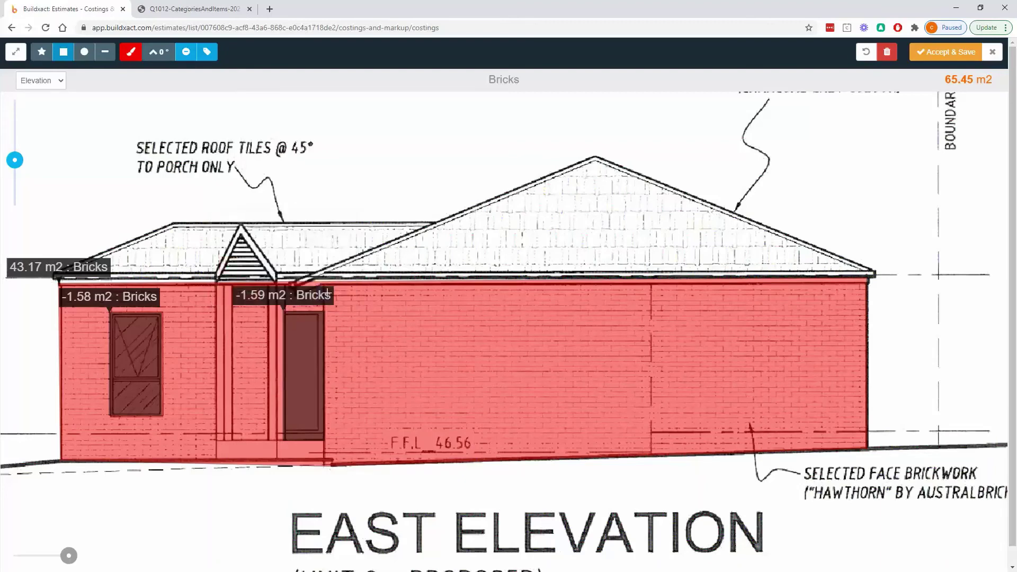
{"action": "left_click_drag", "start_coordinate": [200, 313], "coordinate": [287, 330]}
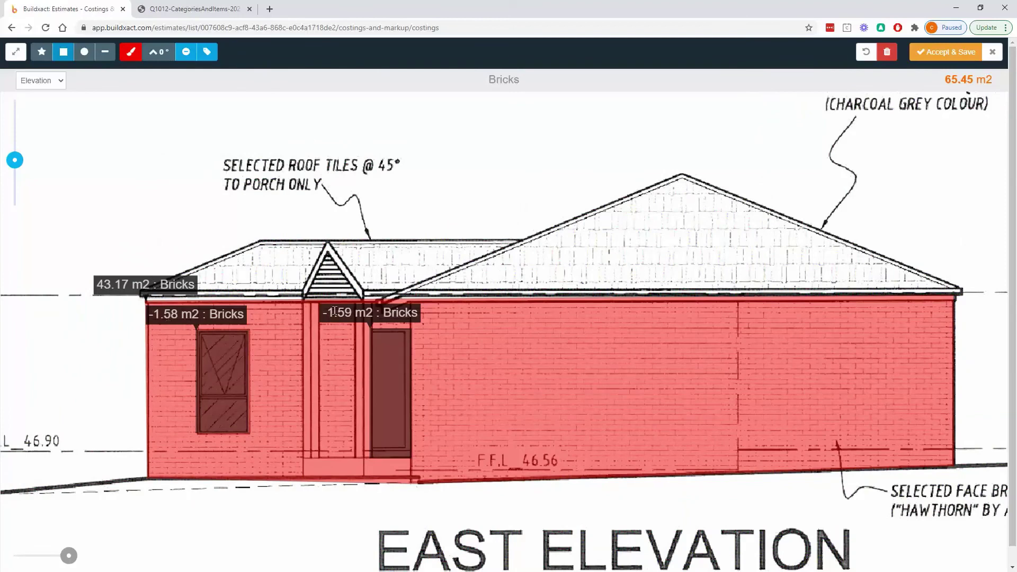
{"action": "left_click", "coordinate": [208, 52]}
{"action": "left_click", "coordinate": [208, 52]}
{"action": "left_click", "coordinate": [208, 52]}
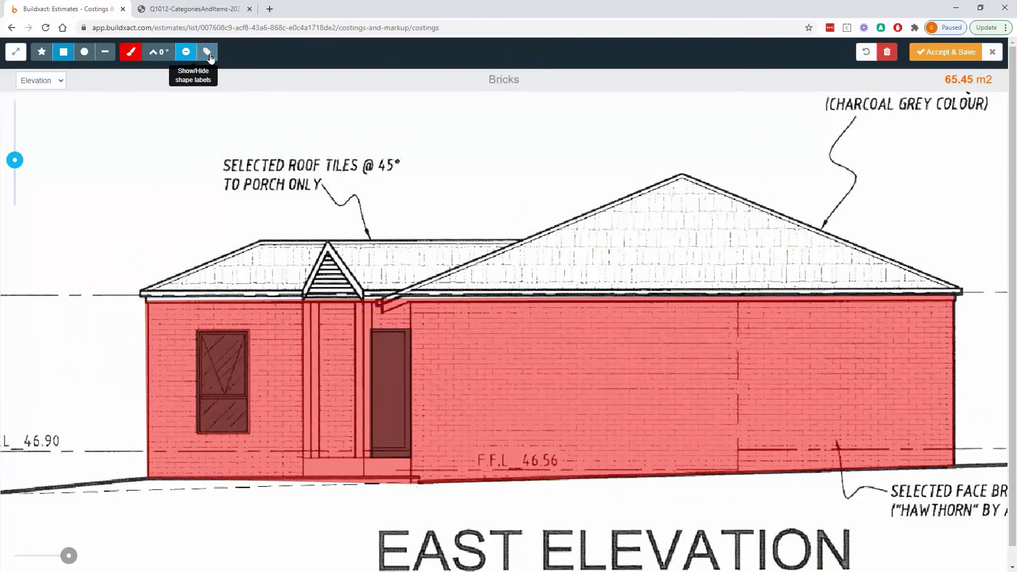
{"action": "left_click", "coordinate": [207, 52]}
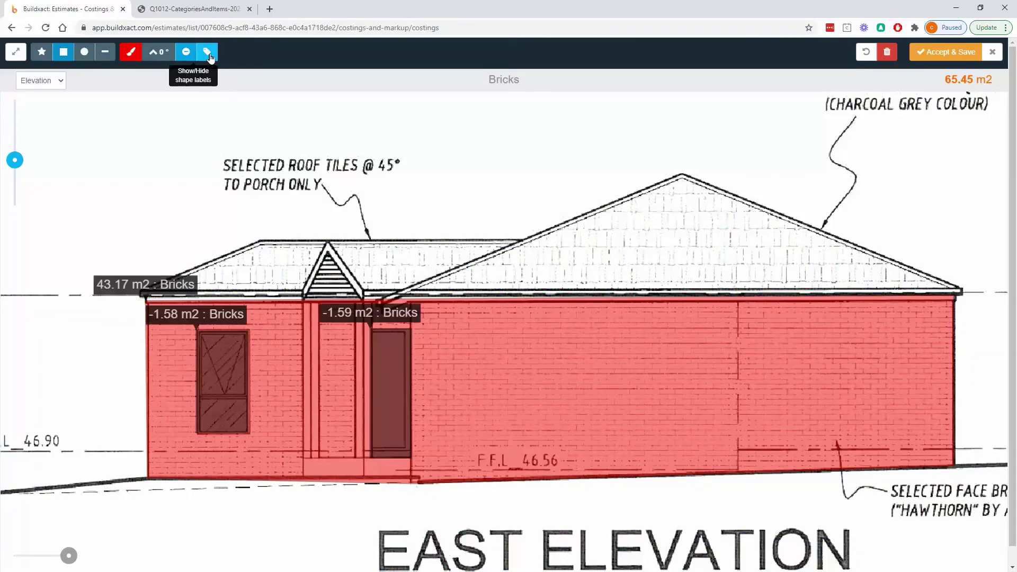
{"action": "left_click", "coordinate": [951, 57]}
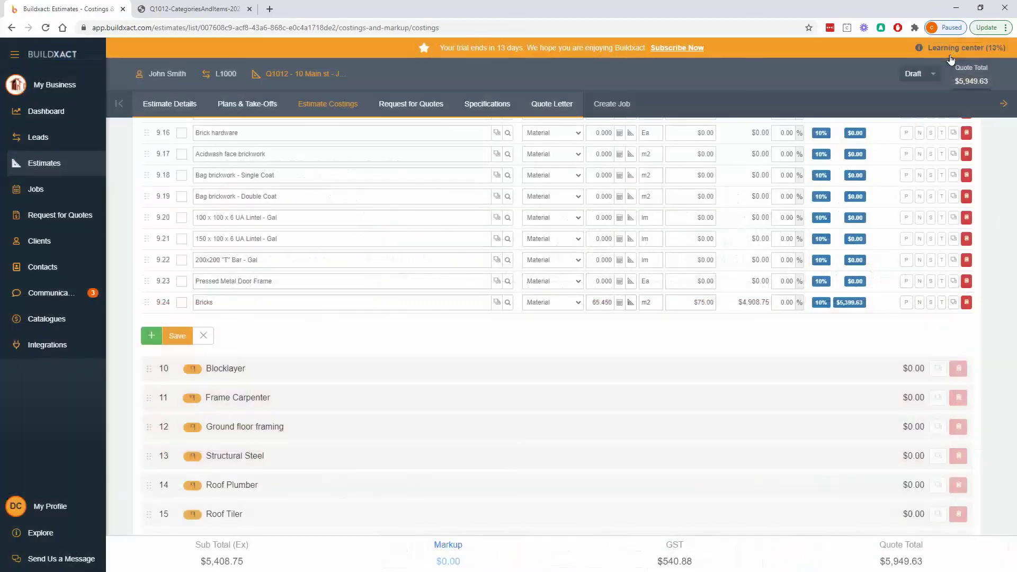